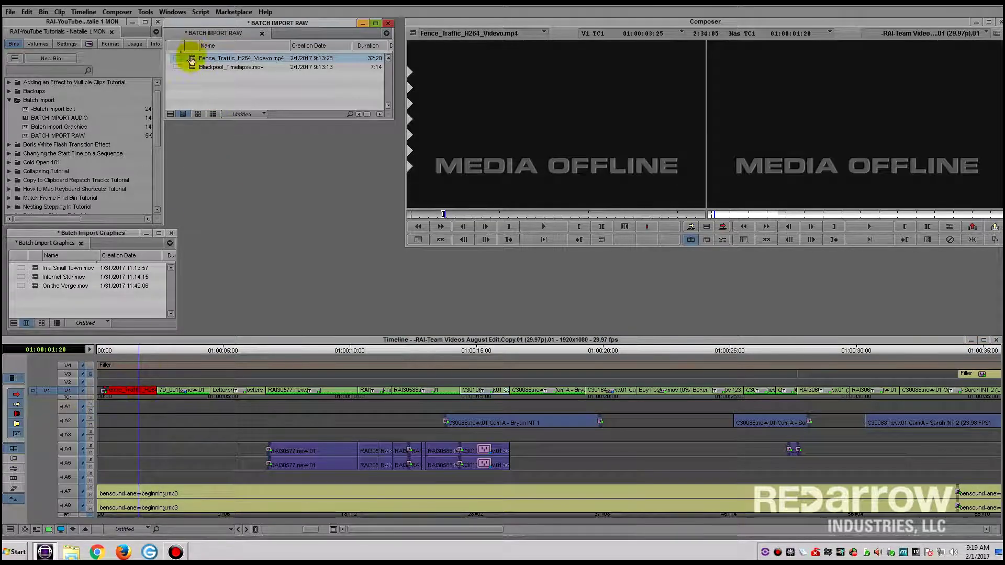
Step: Start a Batch Re-import of the offline Fence_Traffic_H264_Videvo.mp4 clip, importing only offline clips
left_click(191, 62)
left_click(59, 11)
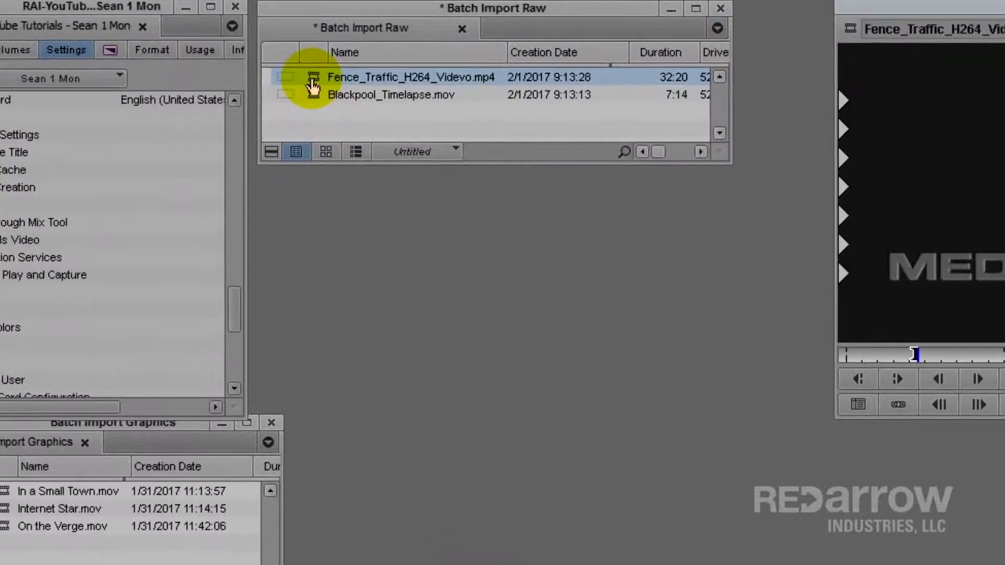
right_click(287, 4)
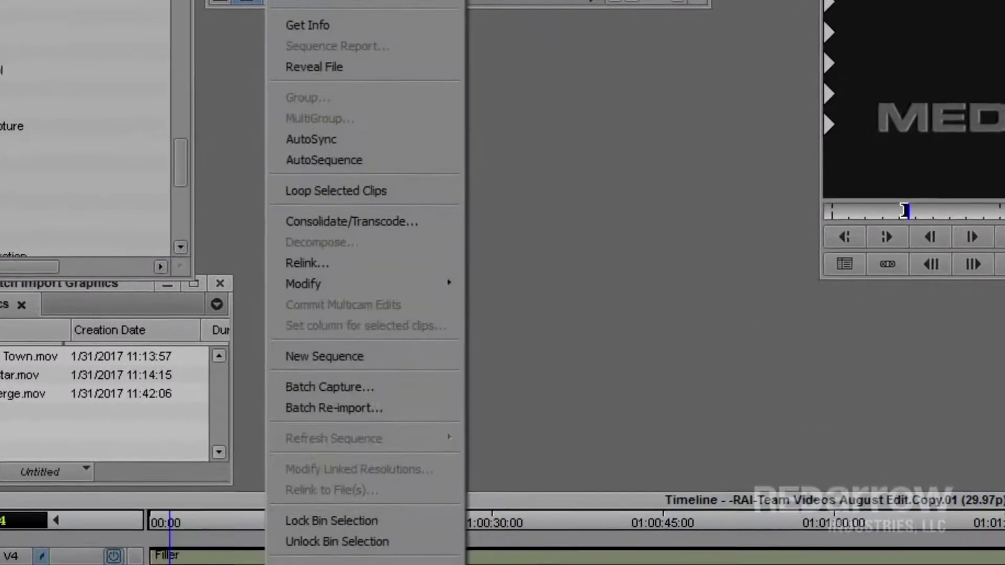
left_click(401, 408)
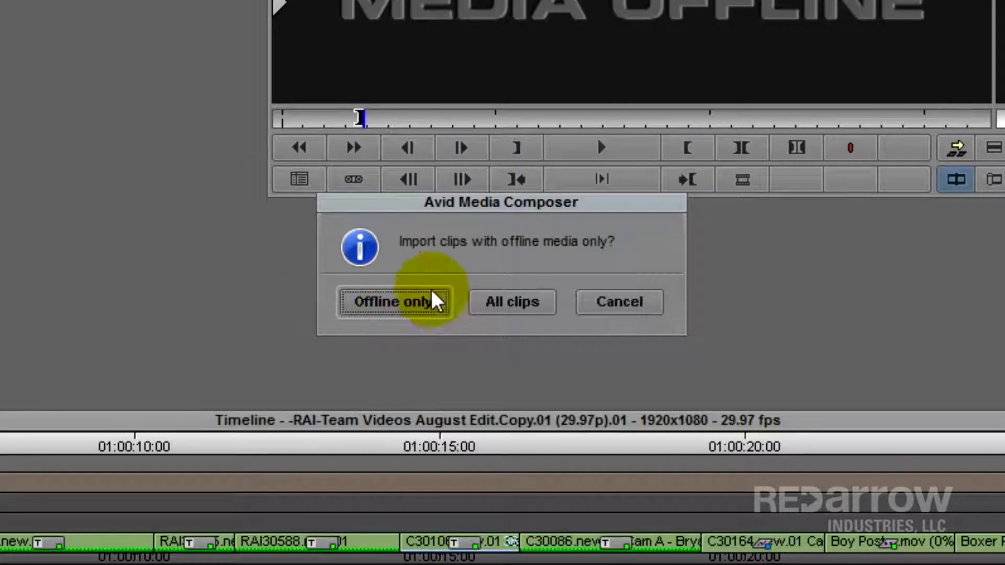
left_click(393, 304)
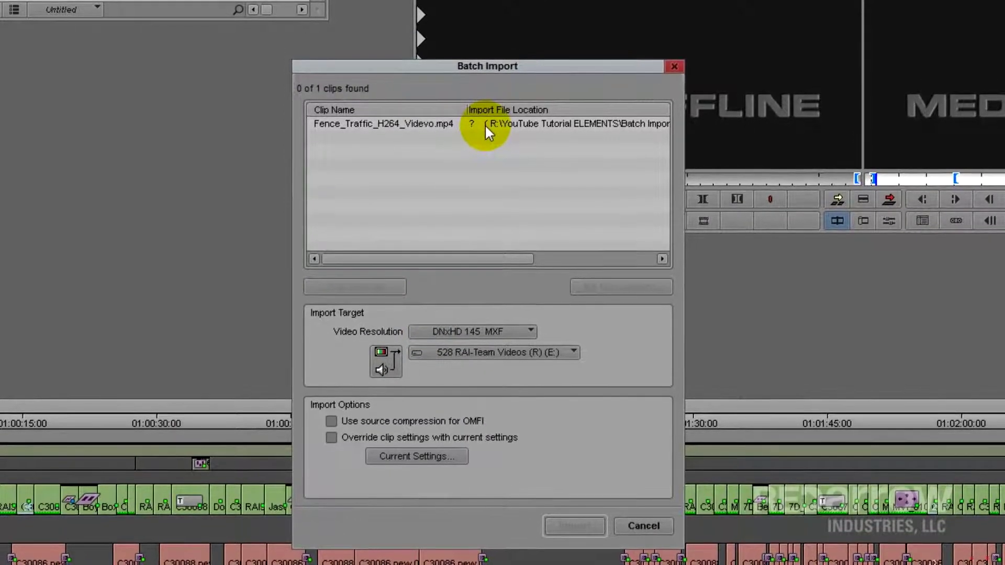
Step: Set the Fence_Traffic clip's file location to its source file in Batch Import ELEMENTS
left_click(485, 124)
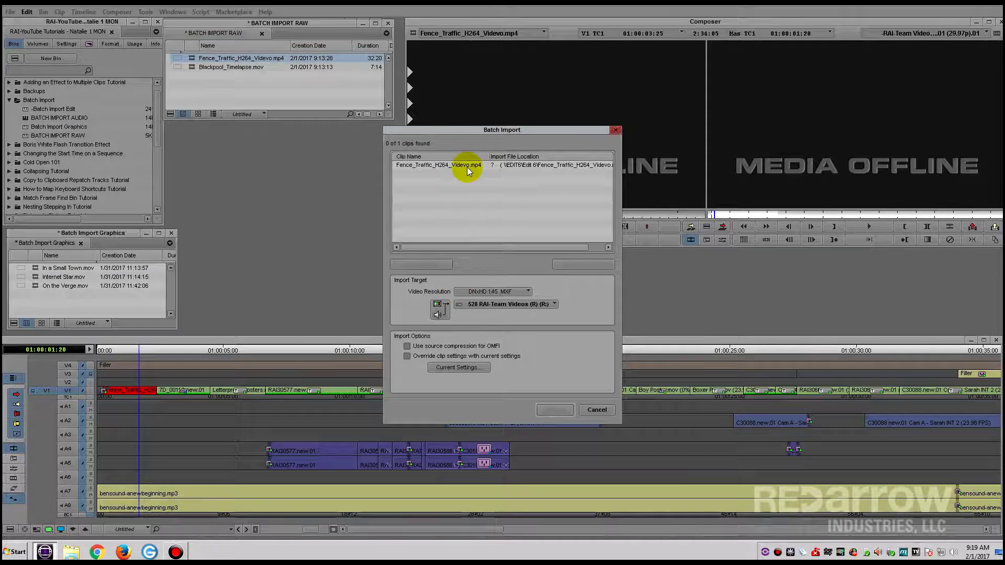
double_click(470, 167)
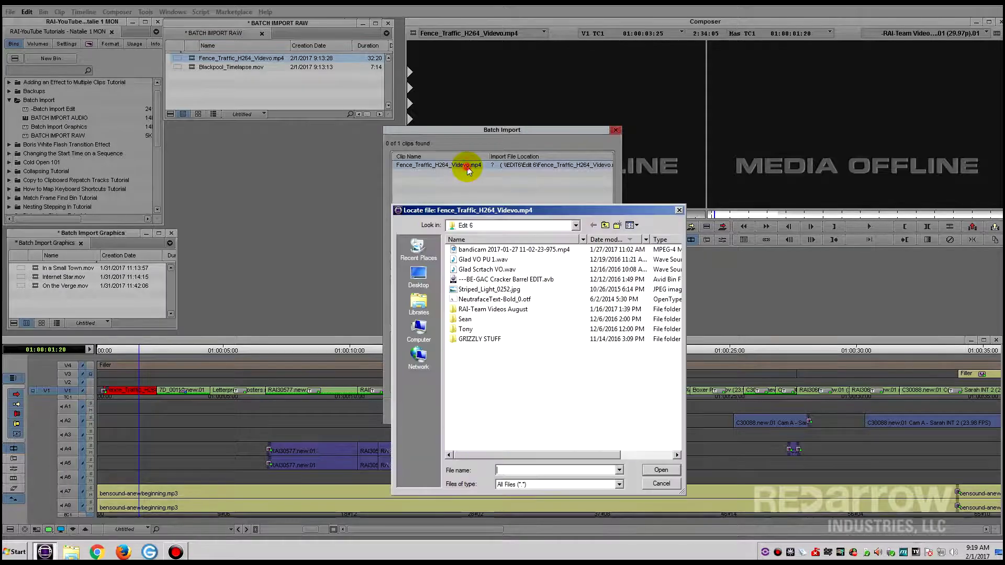
left_click(418, 331)
double_click(516, 292)
double_click(503, 268)
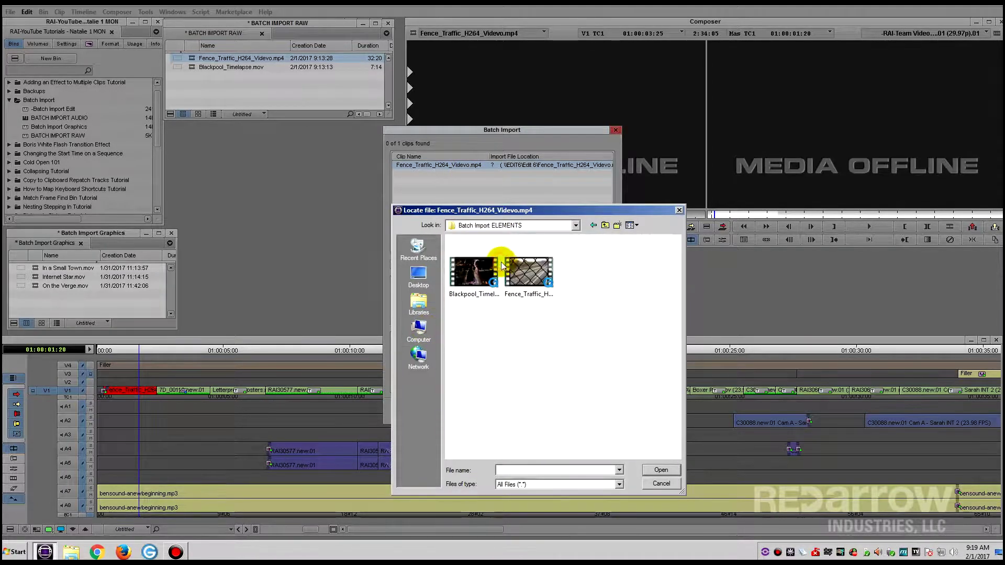
left_click(530, 278)
left_click(661, 469)
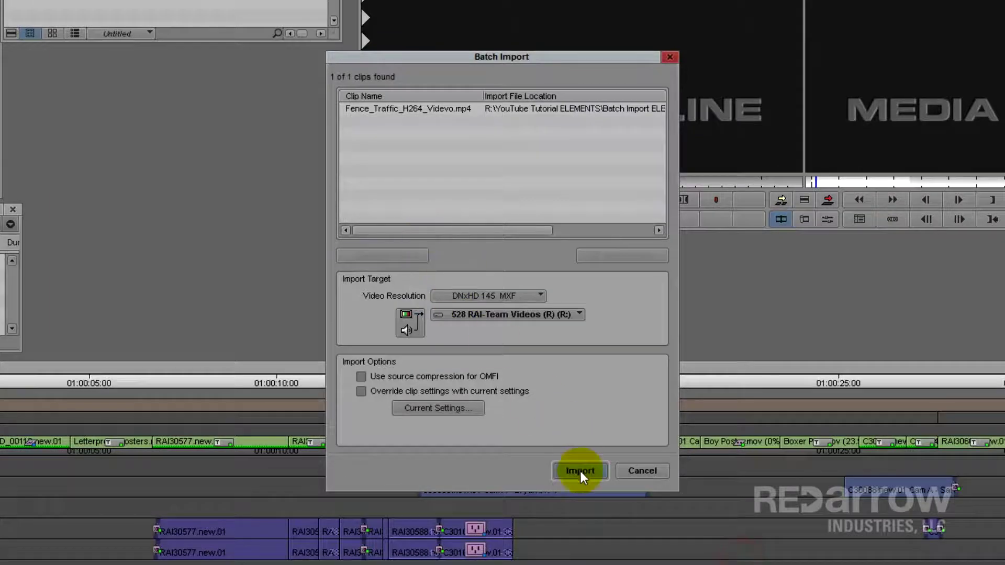
Step: Import the relinked Fence_Traffic clip and scrub the source monitor to check the fence footage
left_click(580, 471)
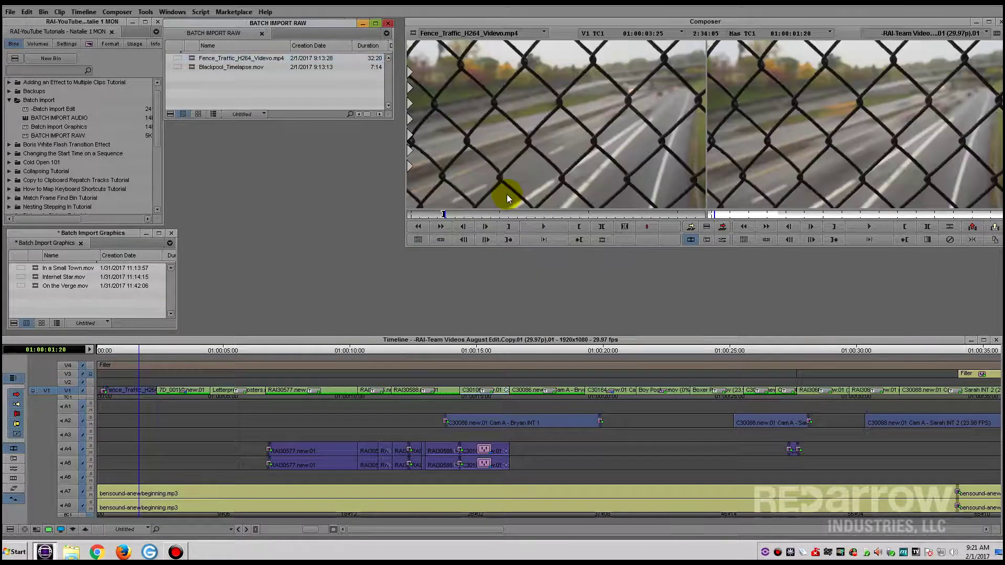
left_click(462, 214)
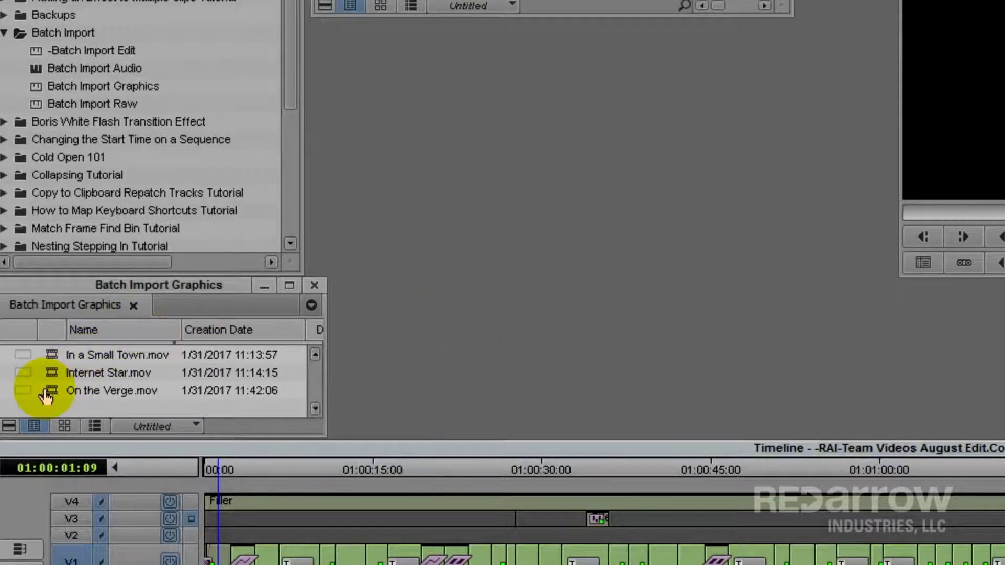
left_click(49, 390)
Step: Batch re-import all three graphics clips, then load the In a Small Town title to verify
left_click(52, 359, "shift")
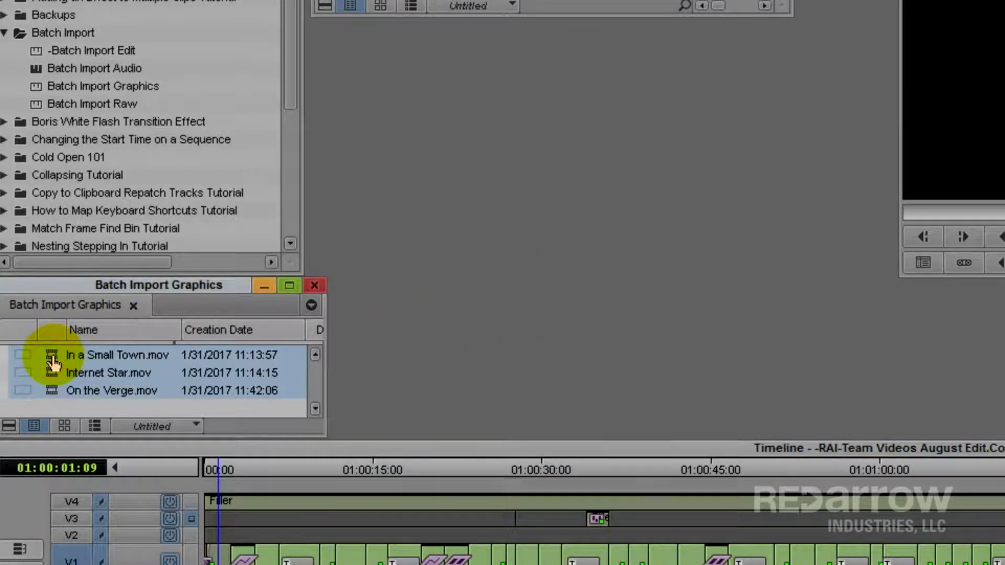
right_click(53, 359)
left_click(168, 280)
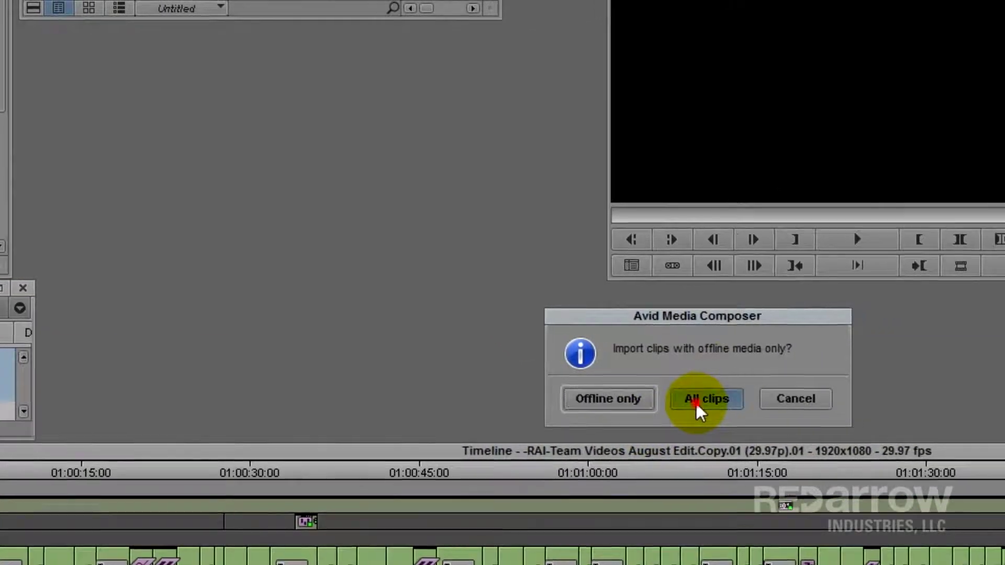
left_click(962, 395)
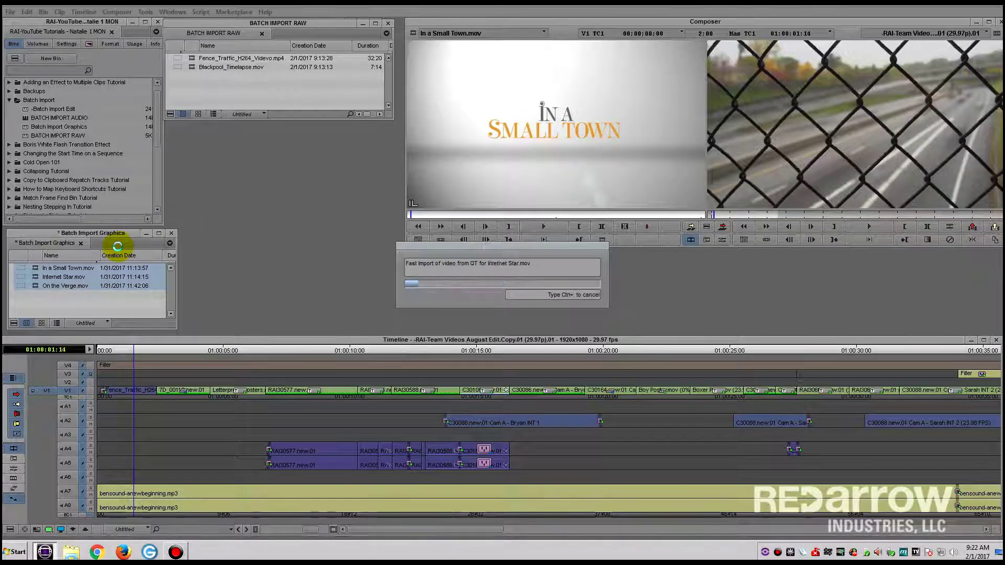
double_click(36, 276)
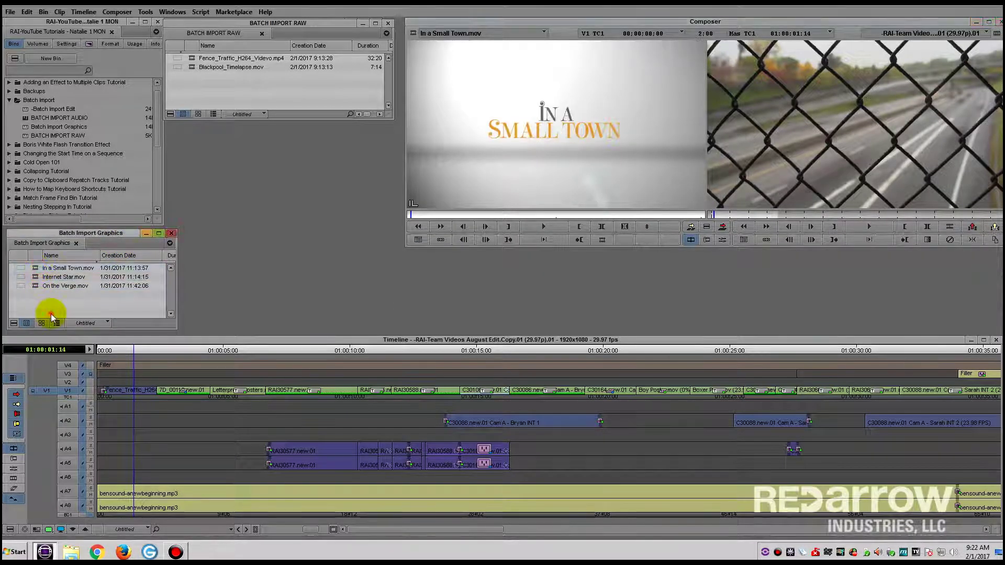